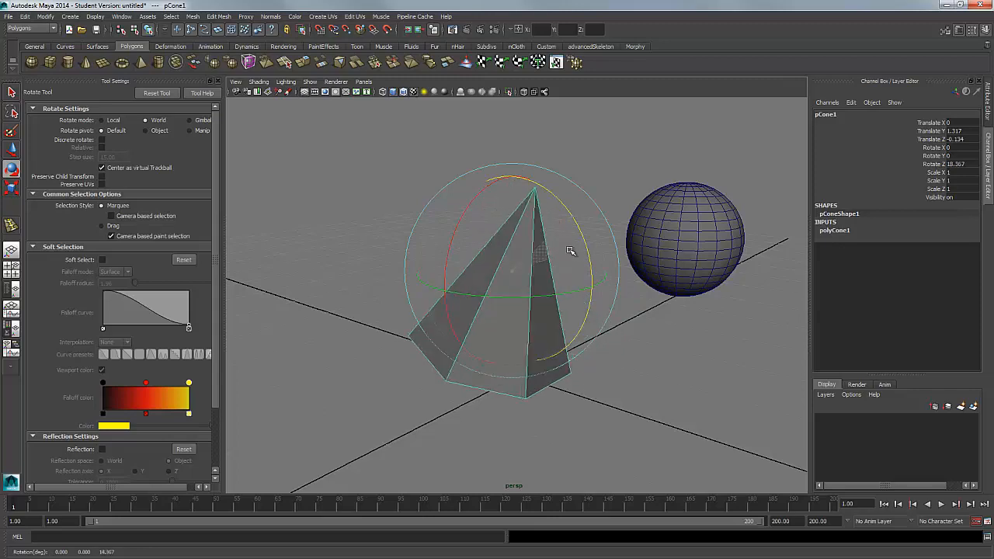
Undo the last cone rotation and move the cone's pivot straight down to the centre of its base.
key(ctrl+z)
alt+drag(567, 312, 501, 308)
alt+drag(558, 350, 511, 386)
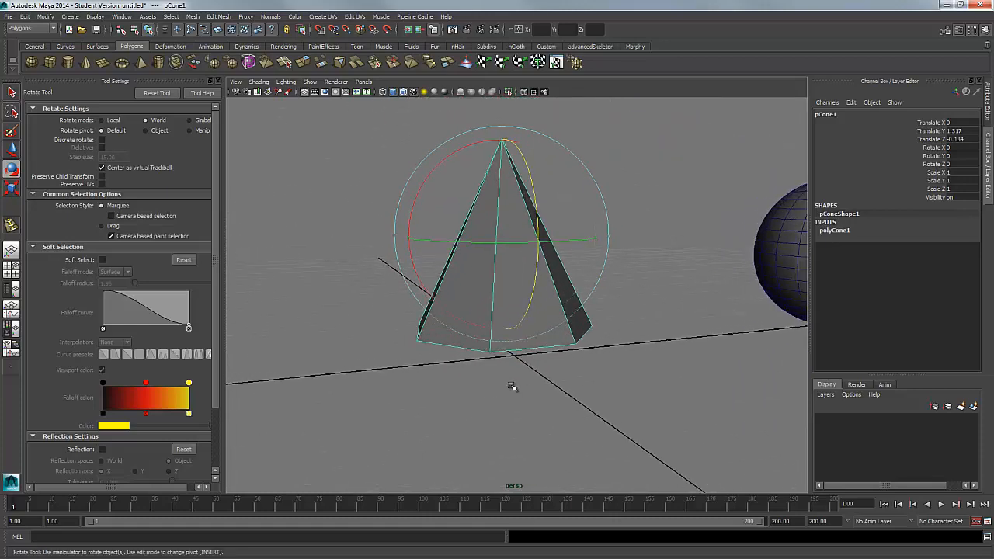
key(Insert)
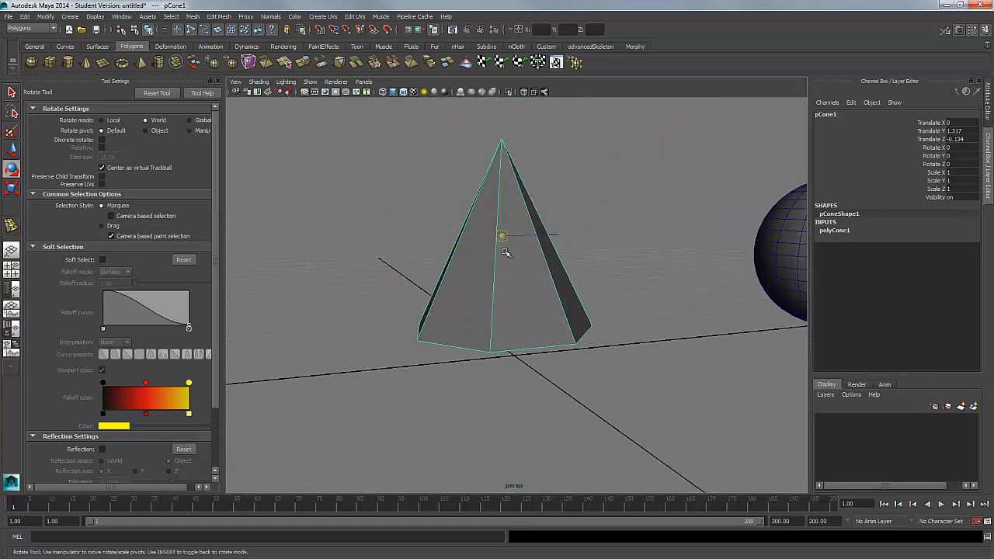
click(501, 222)
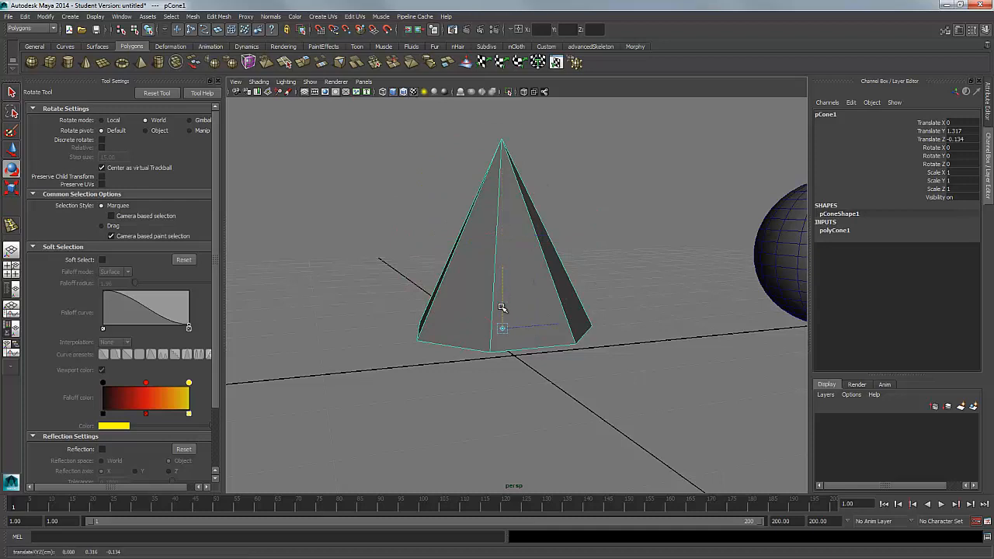
alt+drag(499, 312, 464, 324)
click(476, 266)
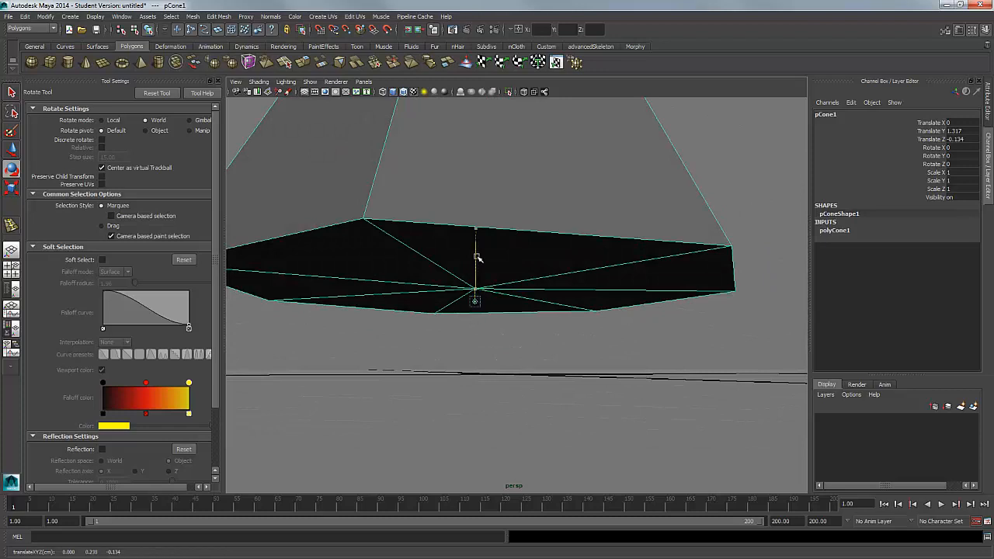
alt+drag(475, 254, 470, 303)
key(Insert)
Try rotating the cone about its base pivot, and undo the test rotations.
alt+right_drag(471, 303, 451, 317)
mouse_move(451, 317)
alt+mouse_down()
mouse_move(576, 237)
mouse_move(477, 186)
mouse_move(594, 314)
mouse_move(554, 309)
mouse_move(481, 273)
mouse_move(450, 311)
mouse_move(447, 336)
alt+mouse_up()
key(ctrl+z)
alt+drag(543, 301, 497, 272)
key(ctrl+z)
alt+right_drag(509, 291, 577, 320)
alt+middle_drag(577, 320, 563, 324)
alt+drag(563, 324, 545, 330)
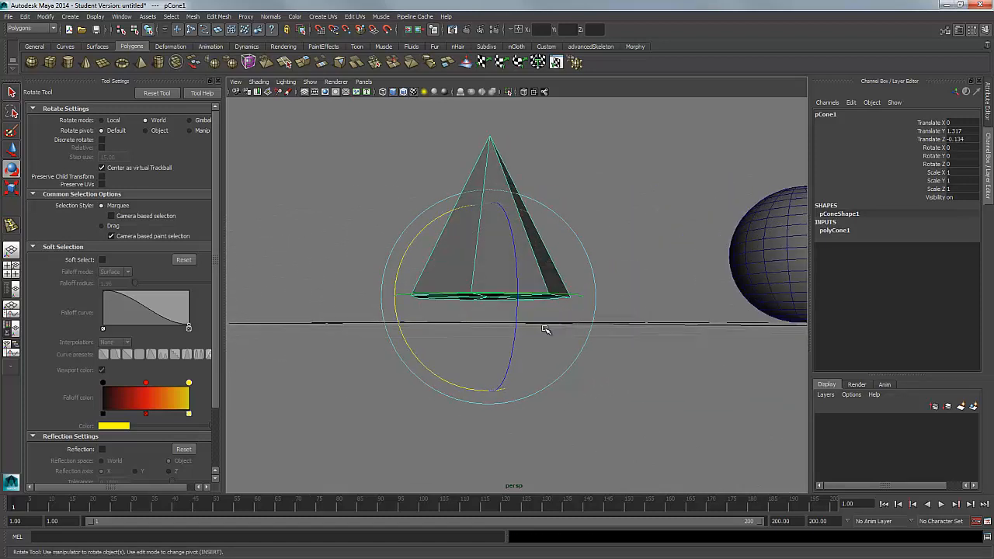
Move the cone's pivot straight up to its tip and leave pivot editing.
key(Insert)
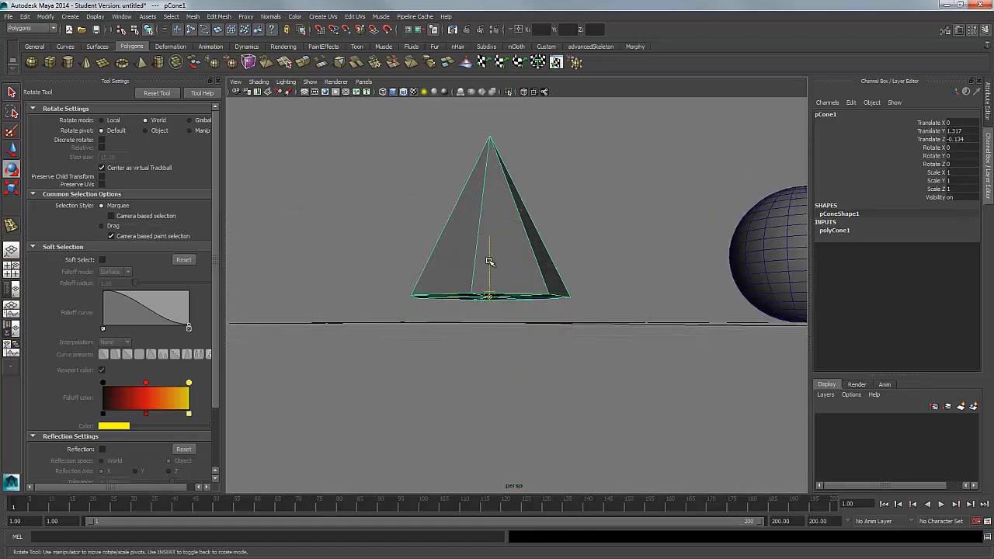
drag(489, 262, 490, 99)
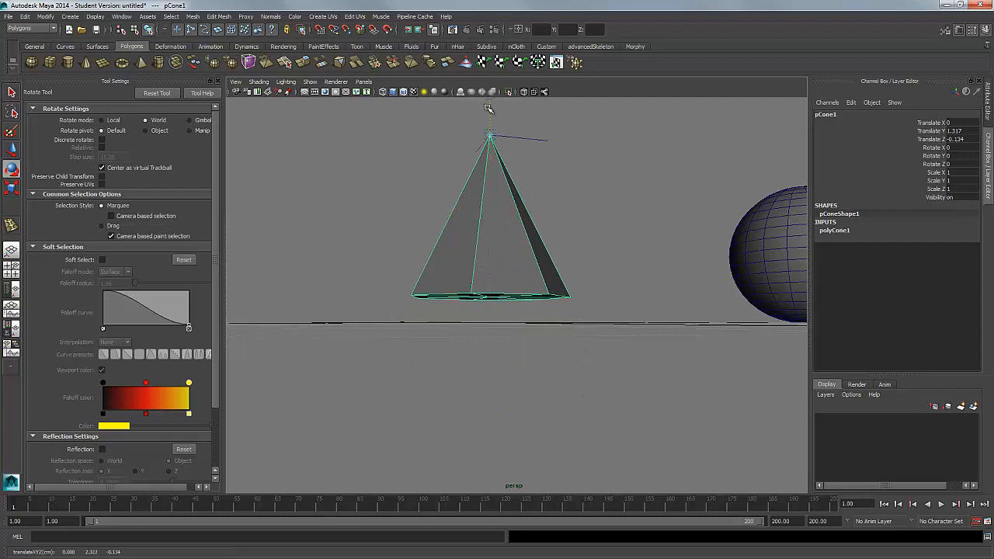
key(Insert)
Try rotating the cone about the pivot at its tip, and undo the rotation.
alt+drag(491, 153, 413, 308)
key(ctrl+z)
alt+right_drag(413, 308, 639, 389)
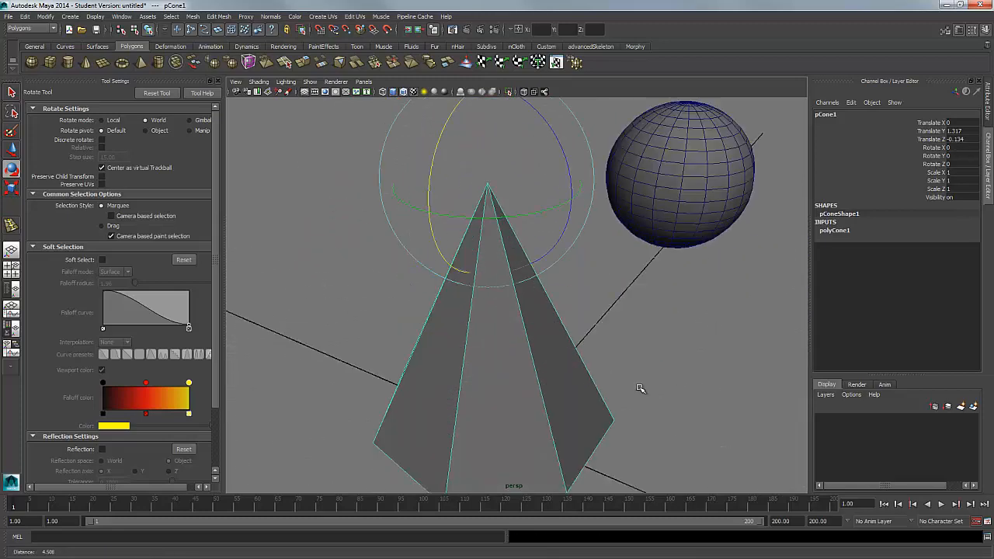
alt+drag(639, 388, 619, 378)
alt+right_drag(619, 378, 579, 361)
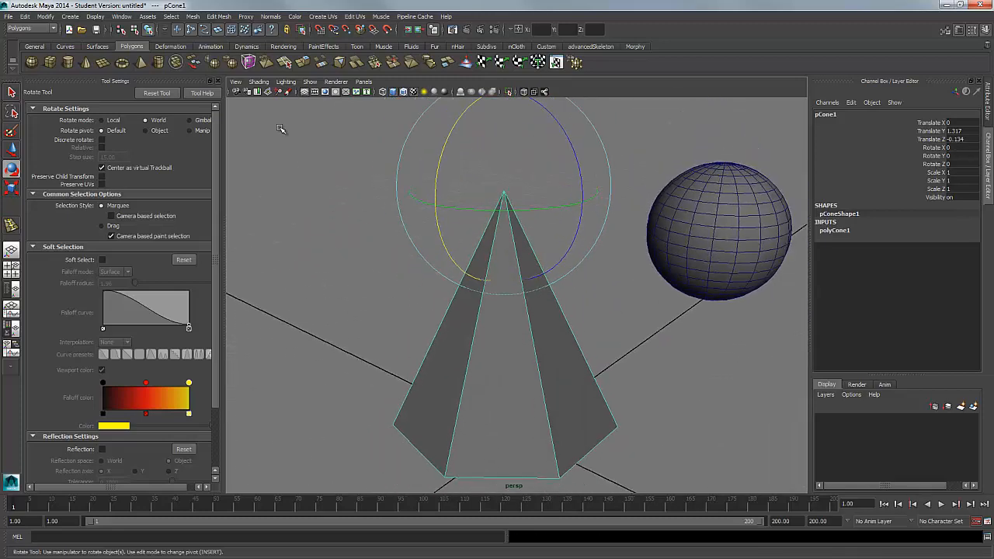
Reset the cone's pivot with Center Pivot, test a rotation about it and undo that rotation.
click(46, 16)
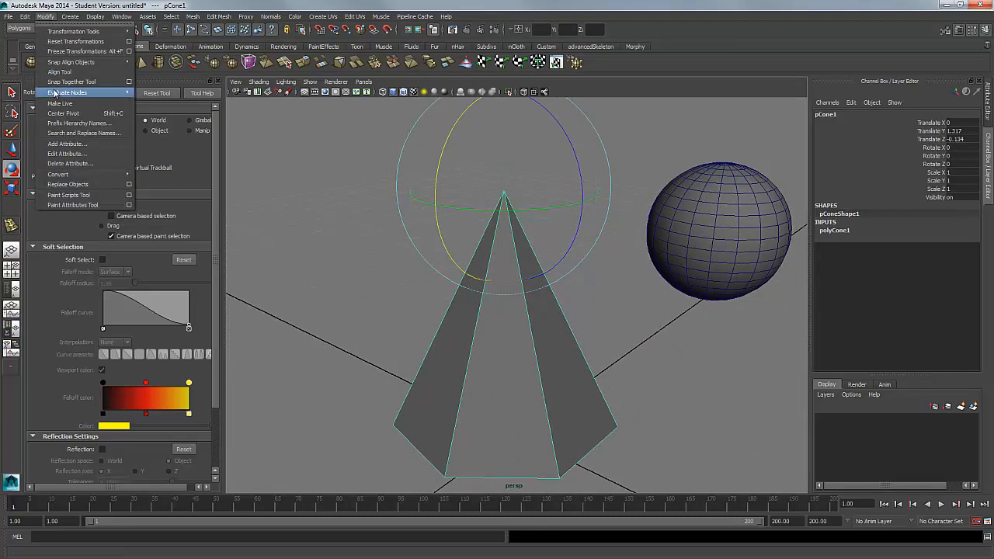
click(70, 113)
alt+drag(481, 237, 528, 241)
key(ctrl+z)
alt+right_drag(528, 241, 521, 276)
alt+drag(526, 276, 505, 268)
scroll(505, 268, down, 2)
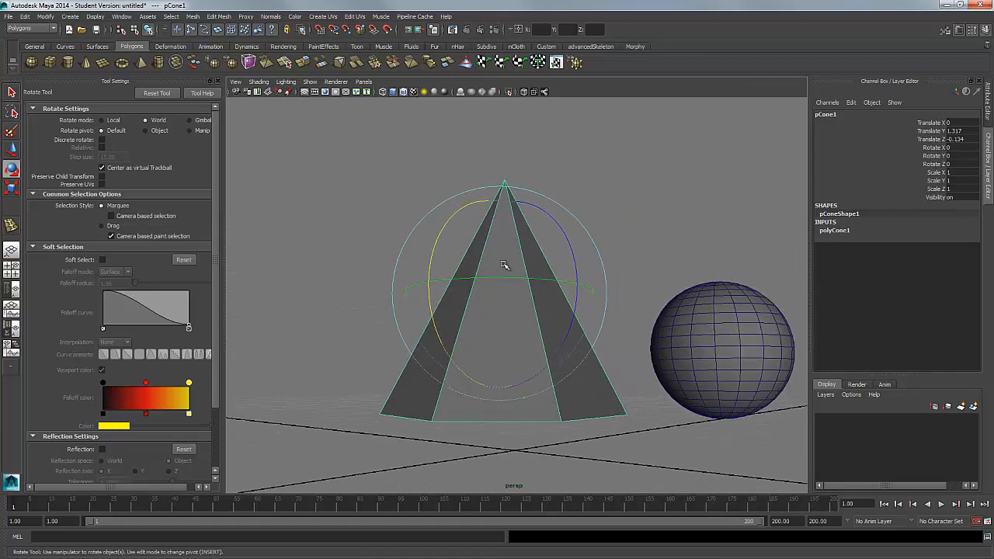
alt+drag(460, 198, 504, 361)
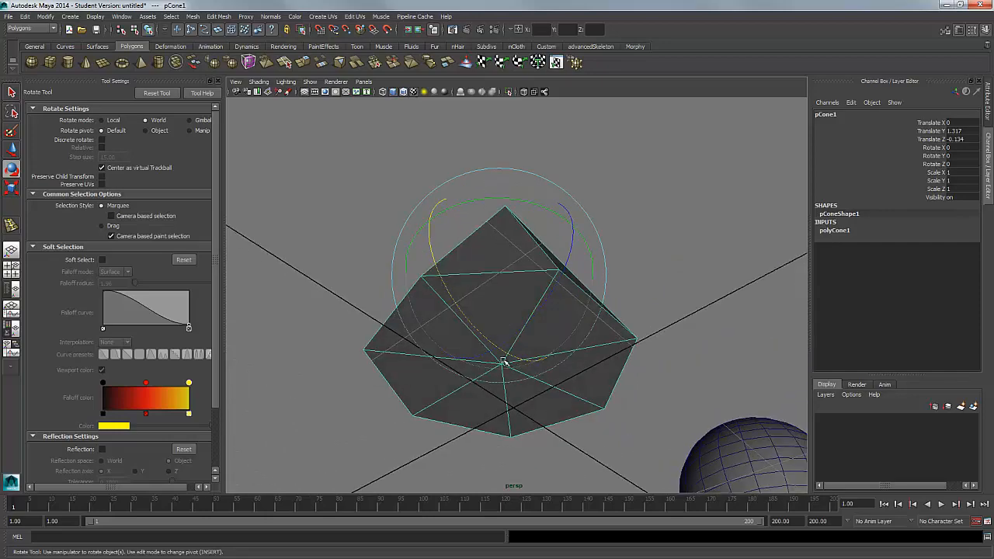
alt+drag(567, 180, 528, 247)
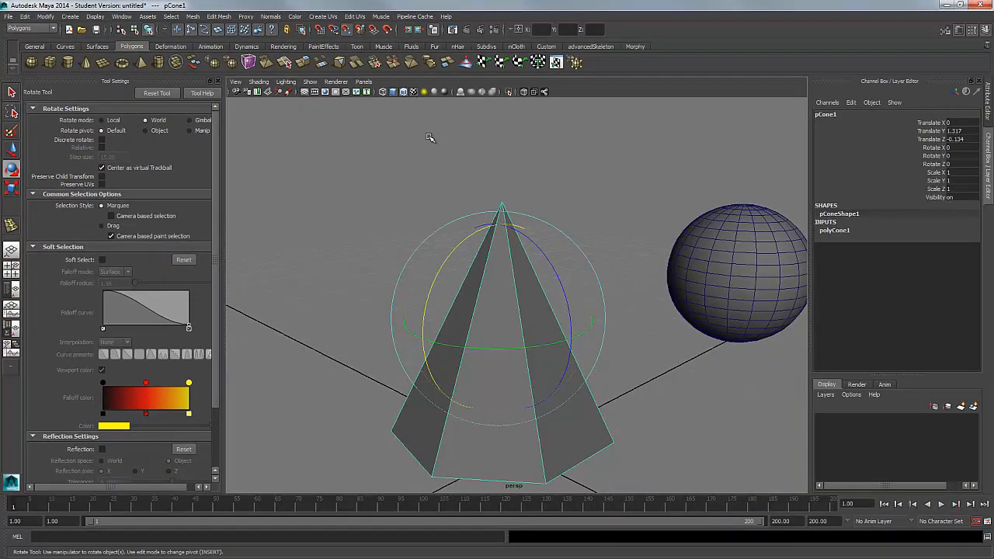
Turn on point snapping and snap the cone's pivot to the vertex at its tip.
key(Insert)
drag(497, 320, 500, 263)
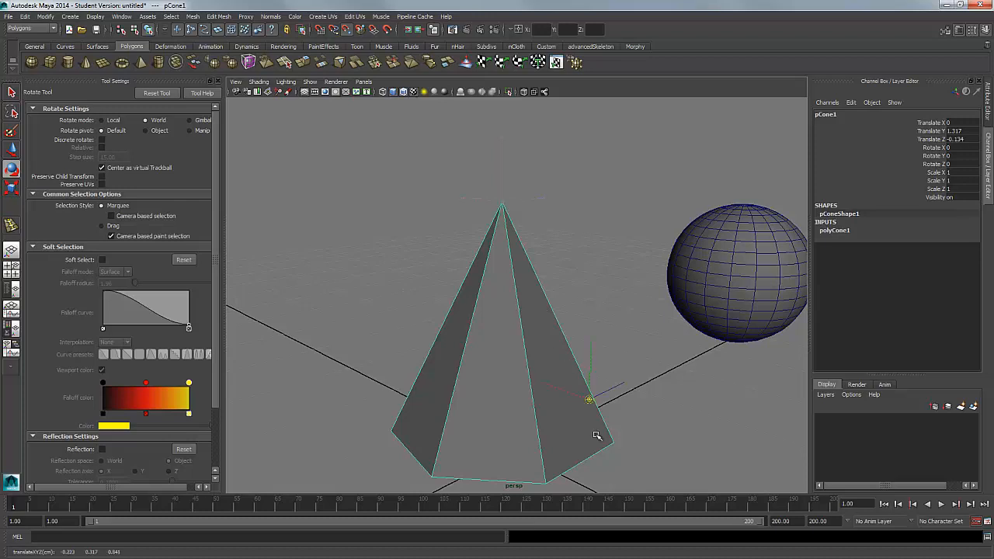
alt+drag(524, 210, 519, 207)
alt+right_drag(519, 206, 562, 245)
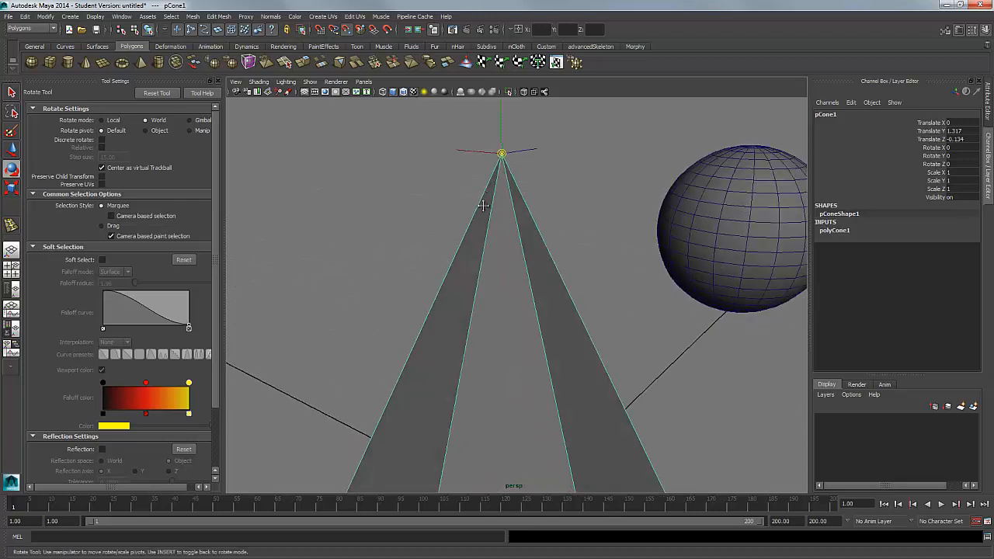
alt+drag(486, 204, 626, 350)
alt+right_drag(471, 255, 442, 250)
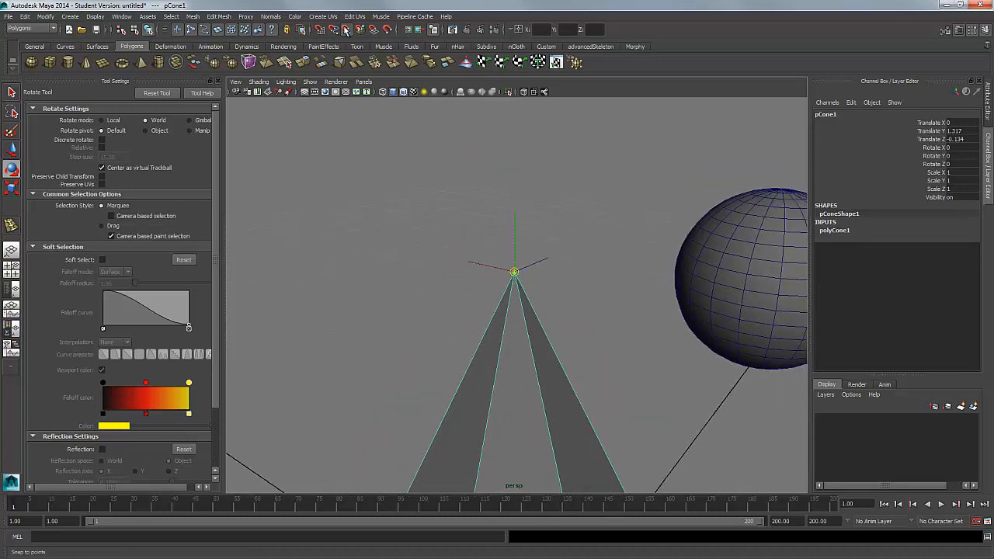
Test a rotation of the cone about its snapped tip pivot, and undo it.
alt+drag(484, 145, 331, 136)
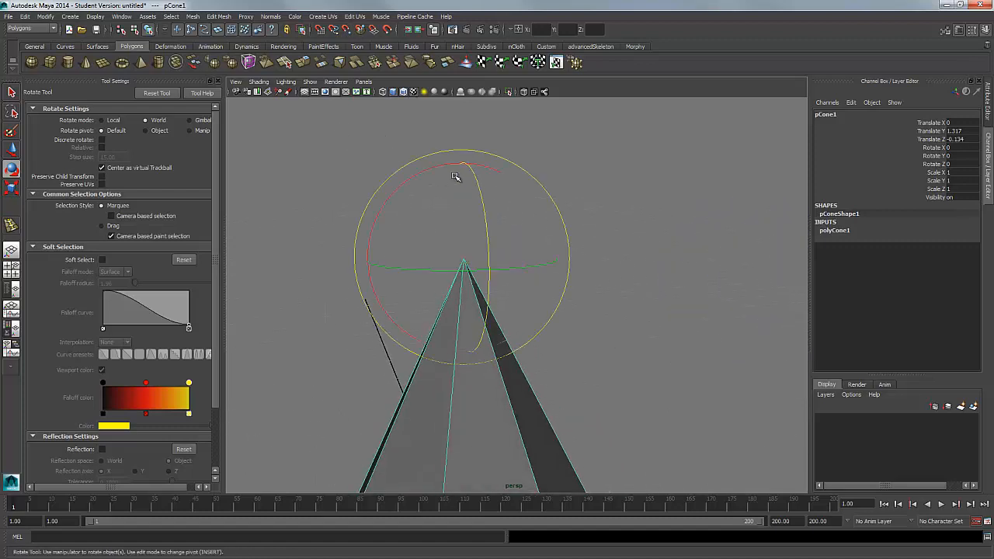
drag(437, 163, 389, 171)
key(ctrl+z)
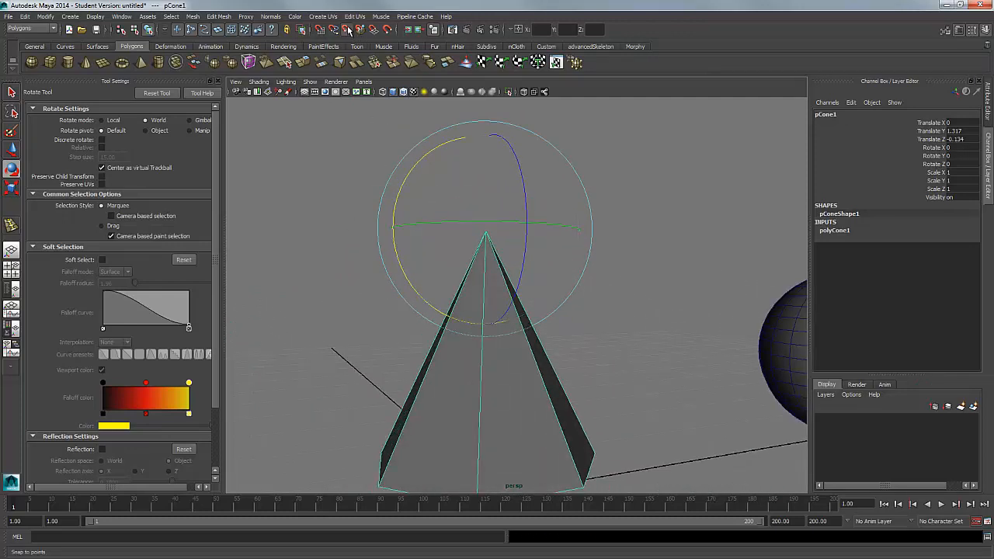
With the Move tool and point snapping, snap the cone's pivot to the centre vertex of its base.
alt+drag(458, 199, 456, 185)
alt+middle_drag(460, 202, 461, 170)
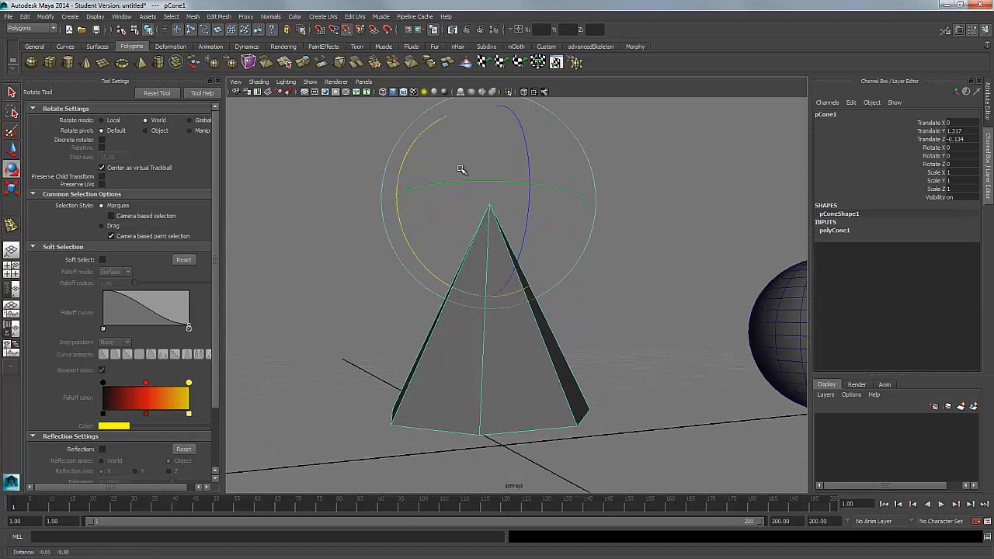
key(w)
alt+drag(465, 182, 495, 206)
key(Insert)
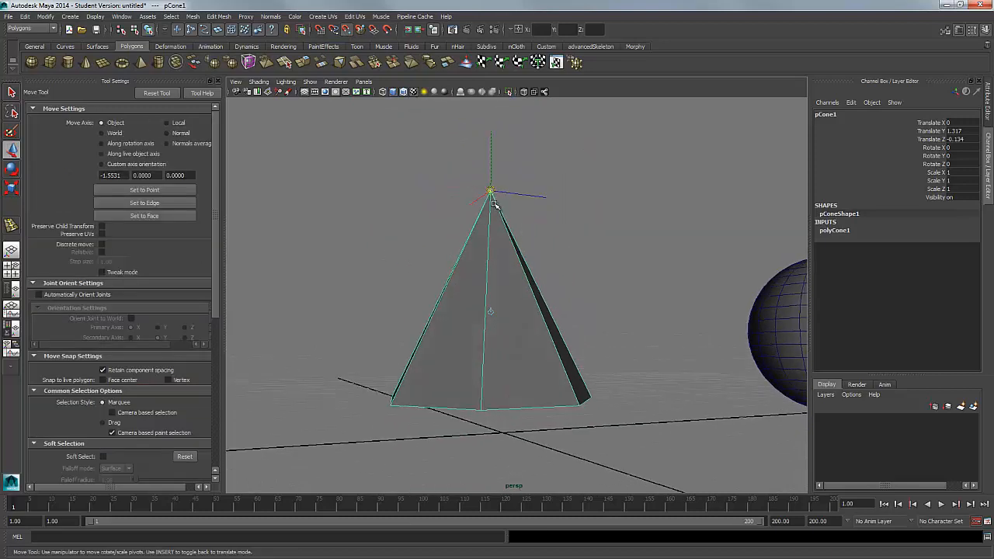
alt+drag(488, 399, 554, 372)
alt+right_drag(554, 372, 588, 386)
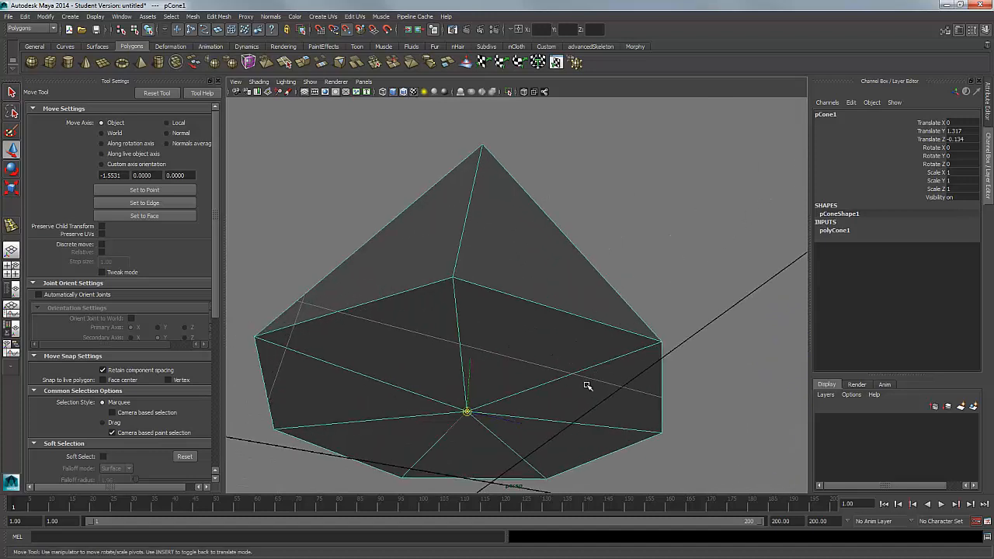
key(Insert)
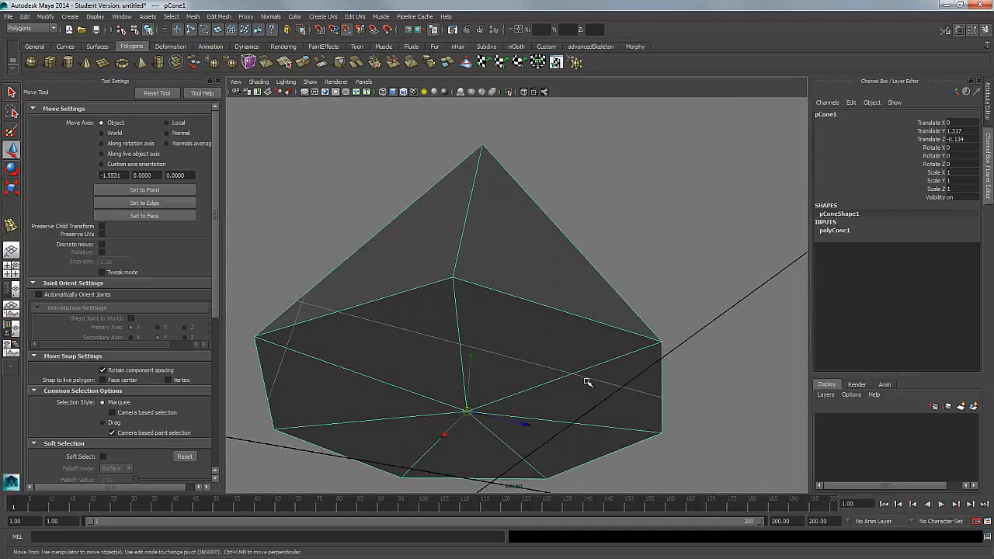
Turn on grid snapping and move the cone along the grid to X 4, Y 1, Z 1.
alt+drag(544, 366, 471, 282)
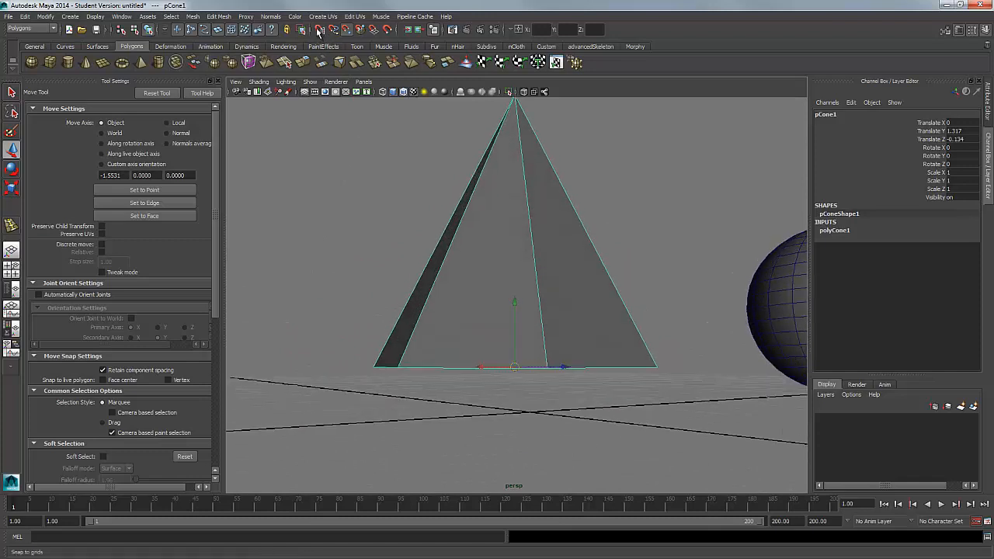
alt+drag(524, 304, 552, 342)
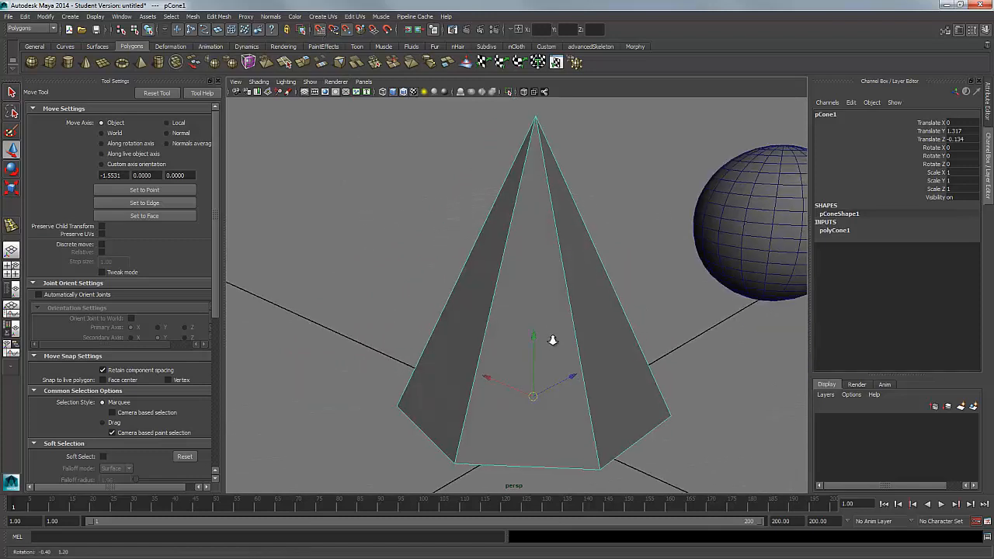
alt+right_drag(552, 341, 482, 373)
alt+drag(481, 373, 651, 304)
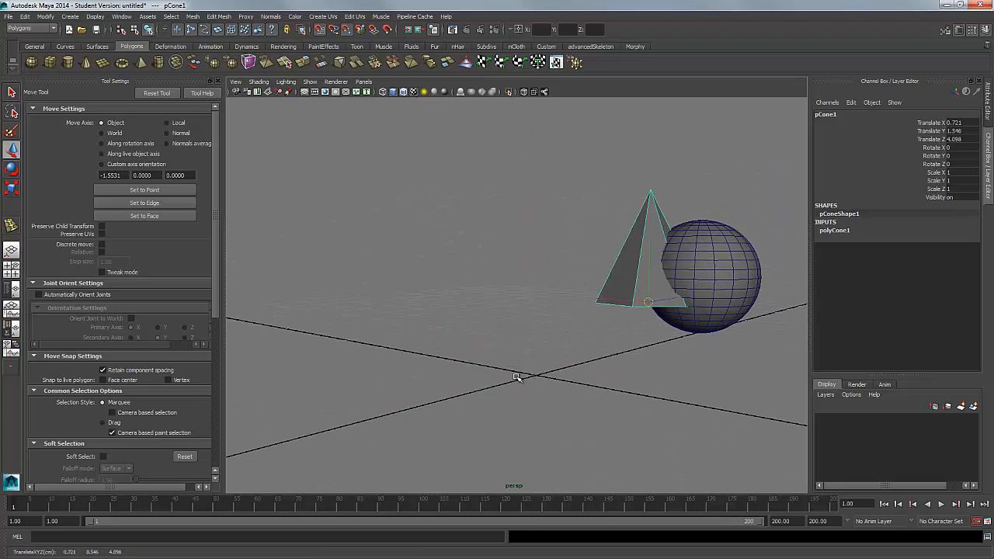
alt+drag(757, 341, 376, 309)
scroll(485, 360, down, 2)
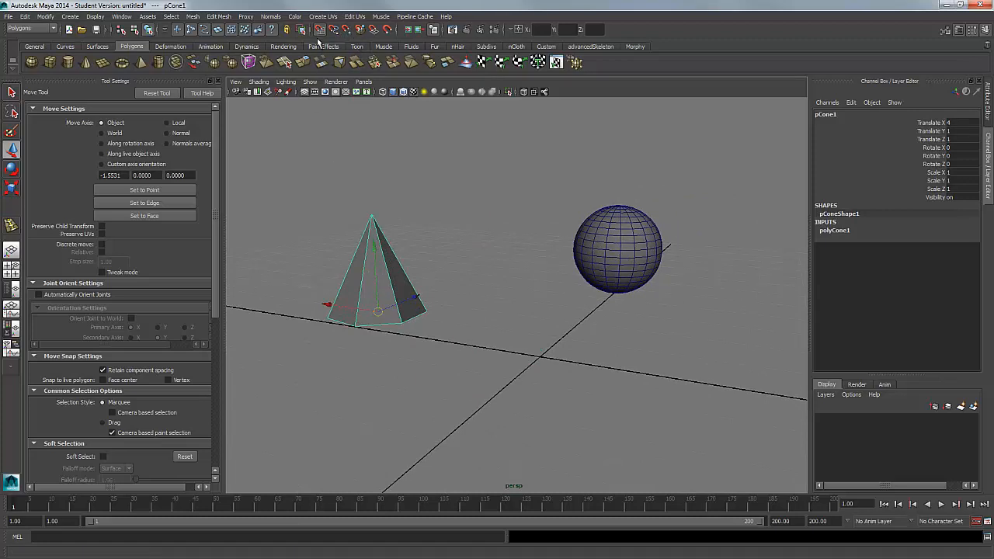
Check the cone's grid snapping in the side and perspective views, and snap it to X 1, Y 1, Z 0.
drag(378, 312, 450, 330)
key(space)
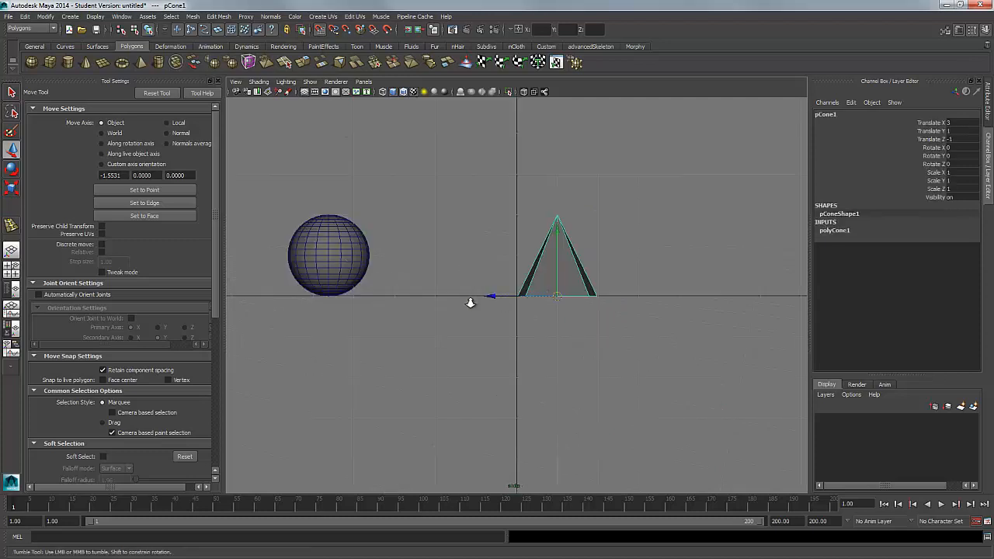
scroll(470, 301, down, 4)
drag(541, 295, 543, 262)
key(space)
alt+right_drag(541, 262, 394, 283)
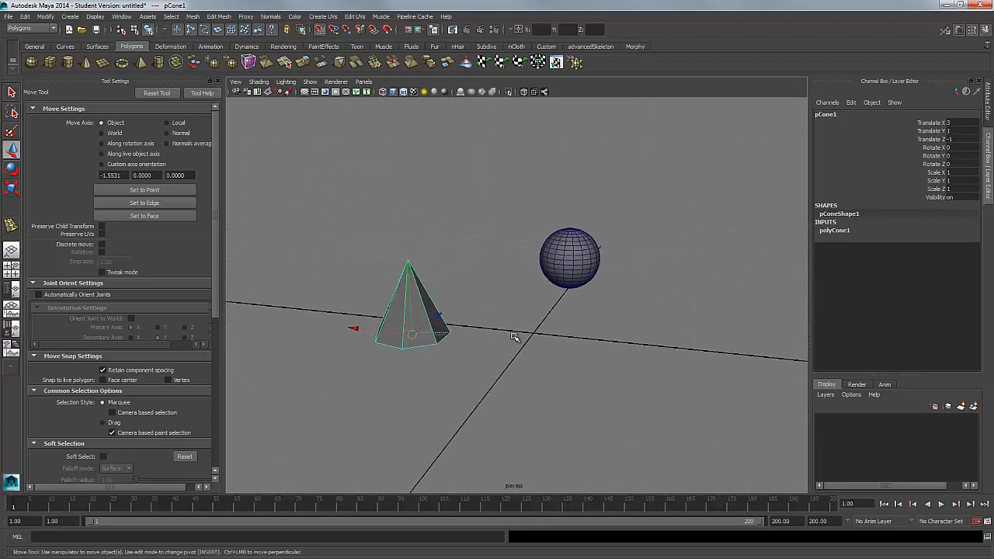
mouse_move(412, 335)
mouse_down()
mouse_move(525, 343)
mouse_move(425, 338)
mouse_up()
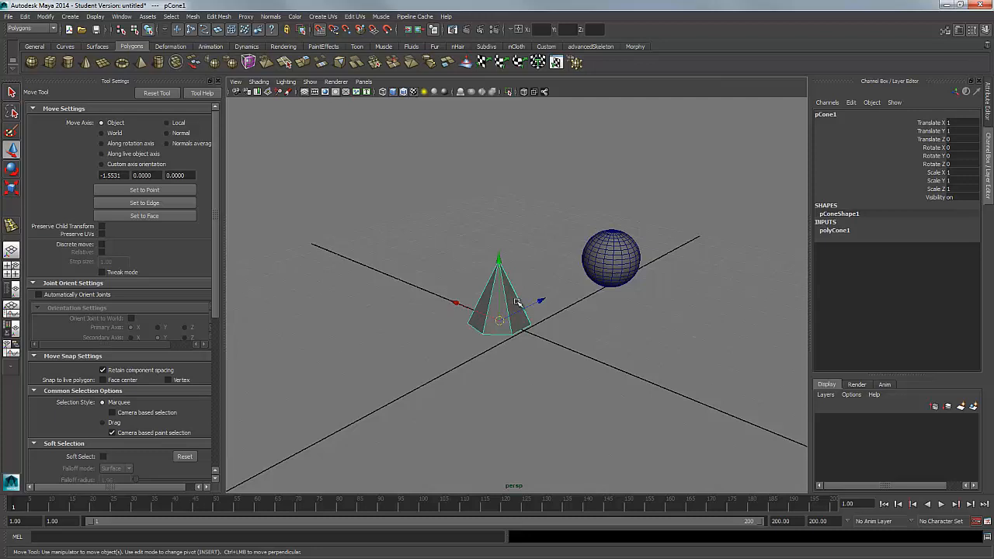
Switch to point snapping and snap the cone's base centre onto the top vertex of the sphere.
alt+drag(466, 190, 406, 166)
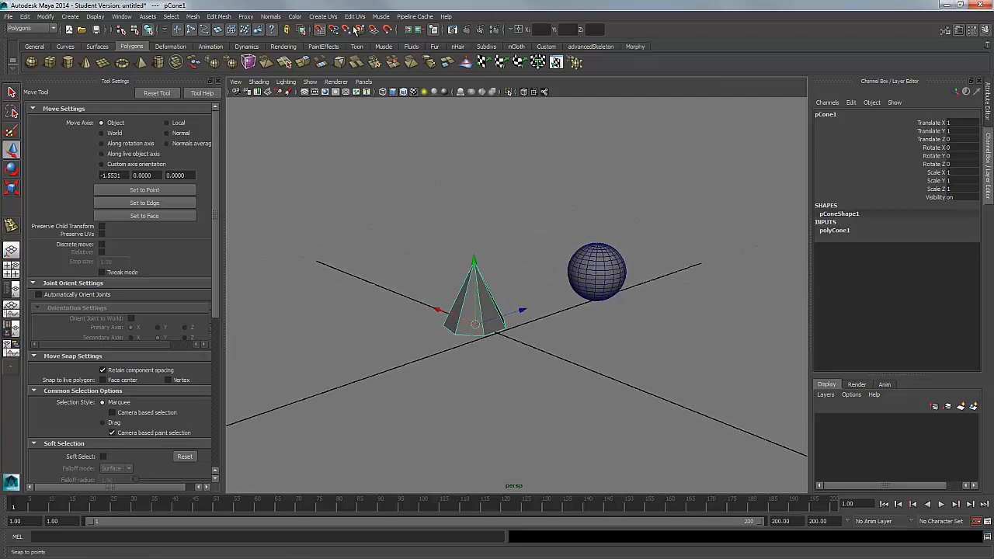
alt+drag(506, 239, 438, 278)
drag(418, 322, 554, 243)
alt+right_drag(623, 295, 659, 313)
alt+middle_drag(659, 313, 626, 436)
drag(612, 197, 651, 181)
alt+right_drag(692, 240, 425, 250)
alt+drag(492, 266, 512, 237)
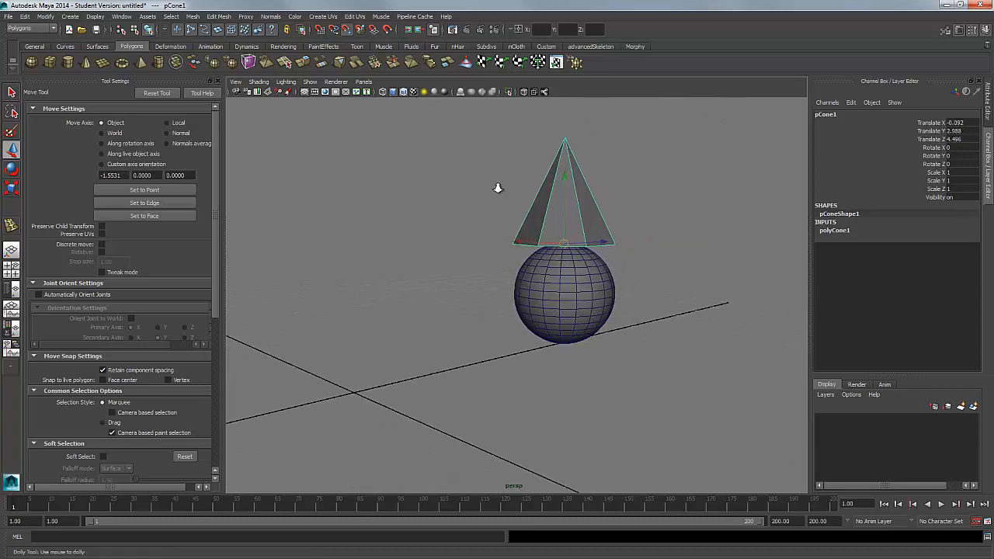
Open the Grid Options to examine the grid size, line spacing and subdivisions, and close them without changes.
alt+drag(492, 186, 520, 264)
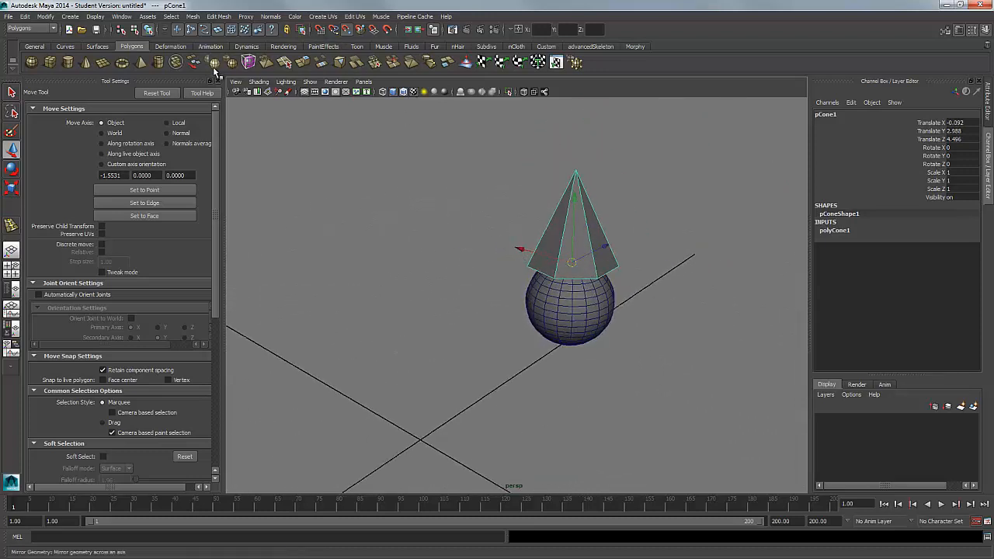
click(97, 16)
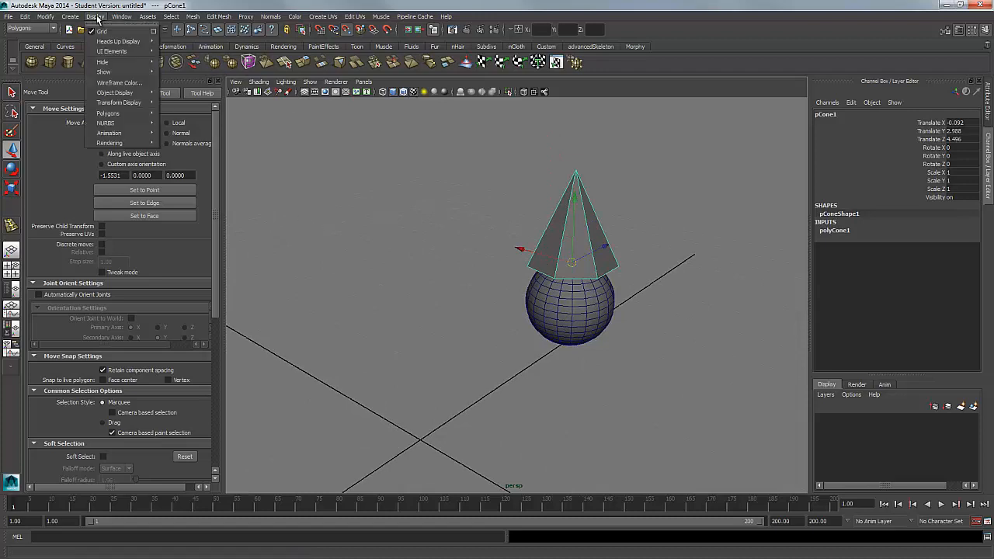
click(154, 32)
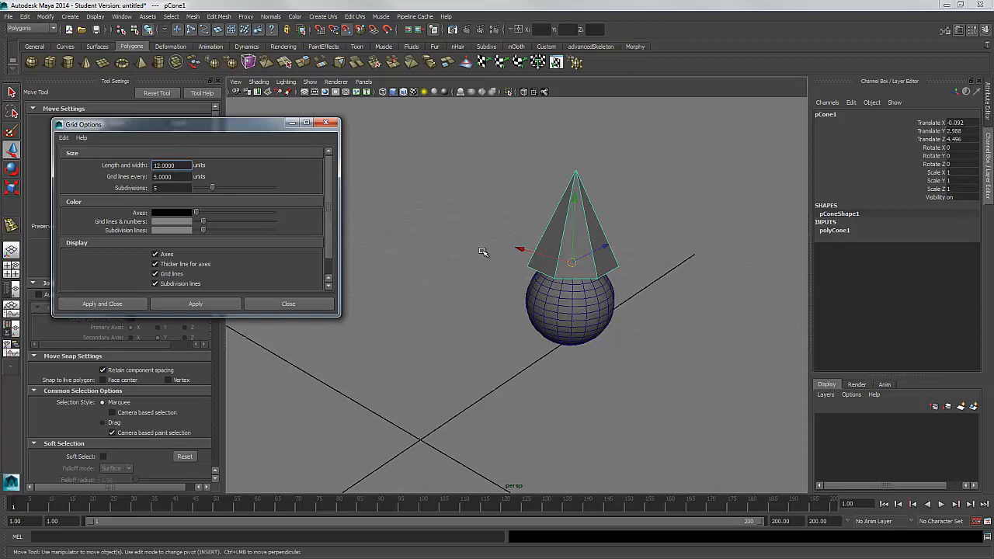
alt+right_drag(489, 249, 462, 238)
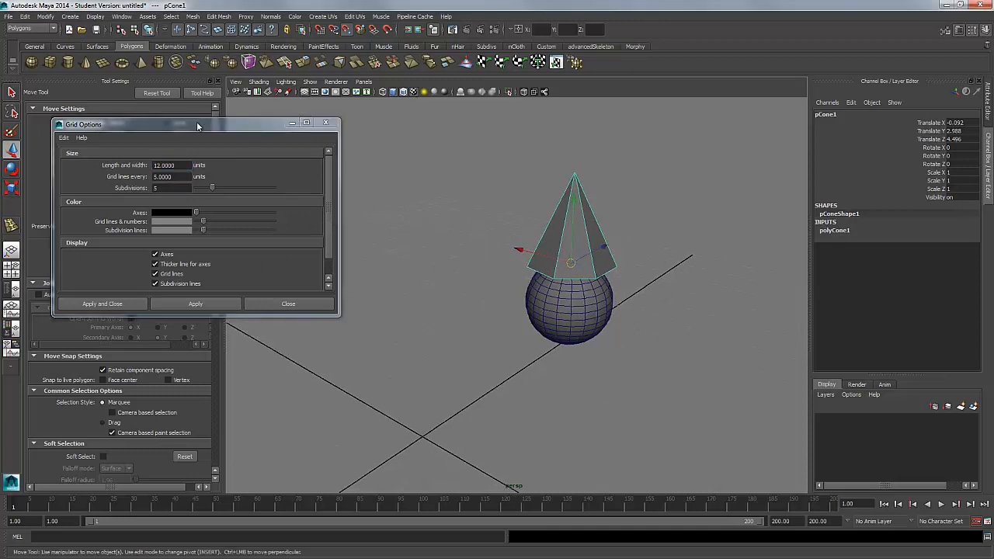
click(294, 303)
Turn off point snapping and move the cone freely off the sphere to about X 2, Y 0.1, Z 0.9.
click(346, 30)
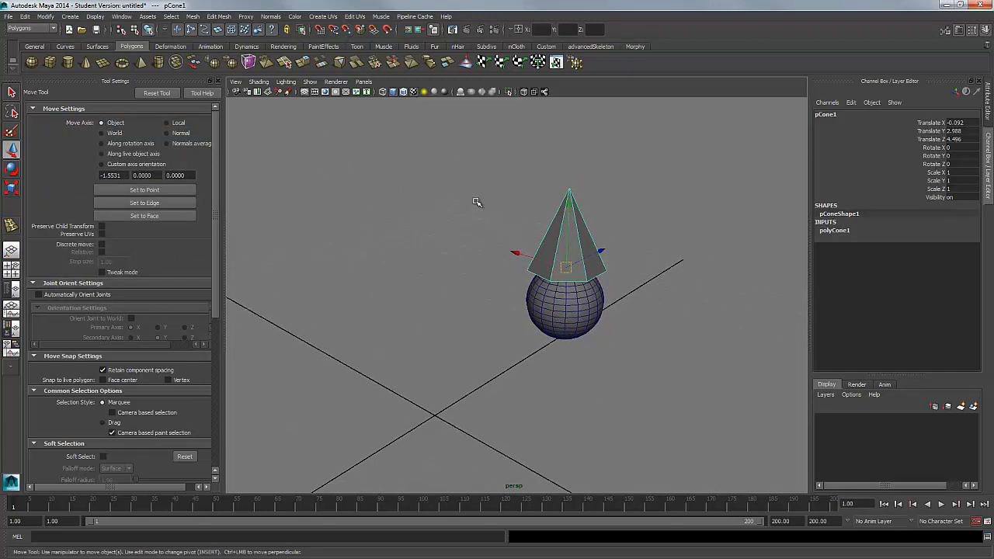
alt+drag(478, 204, 455, 205)
drag(577, 272, 433, 356)
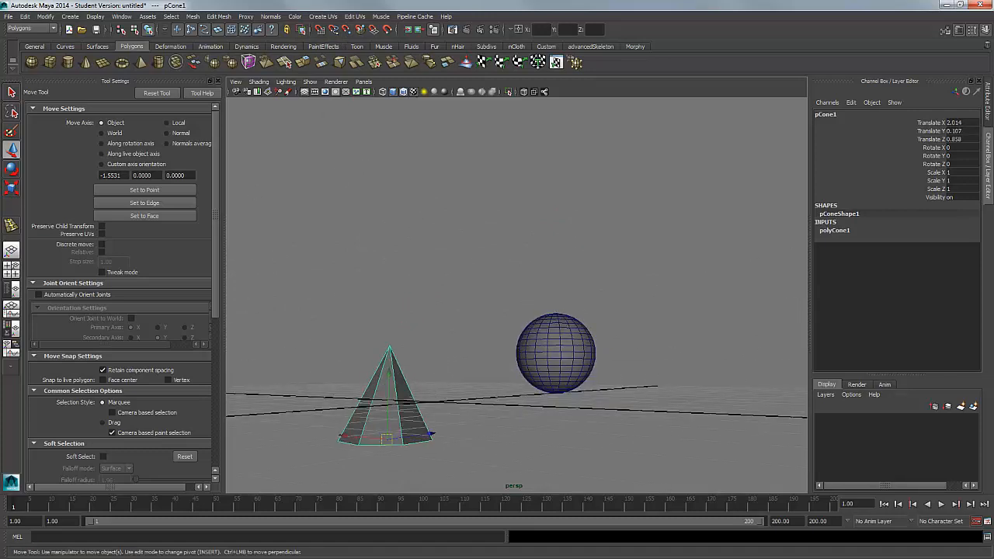